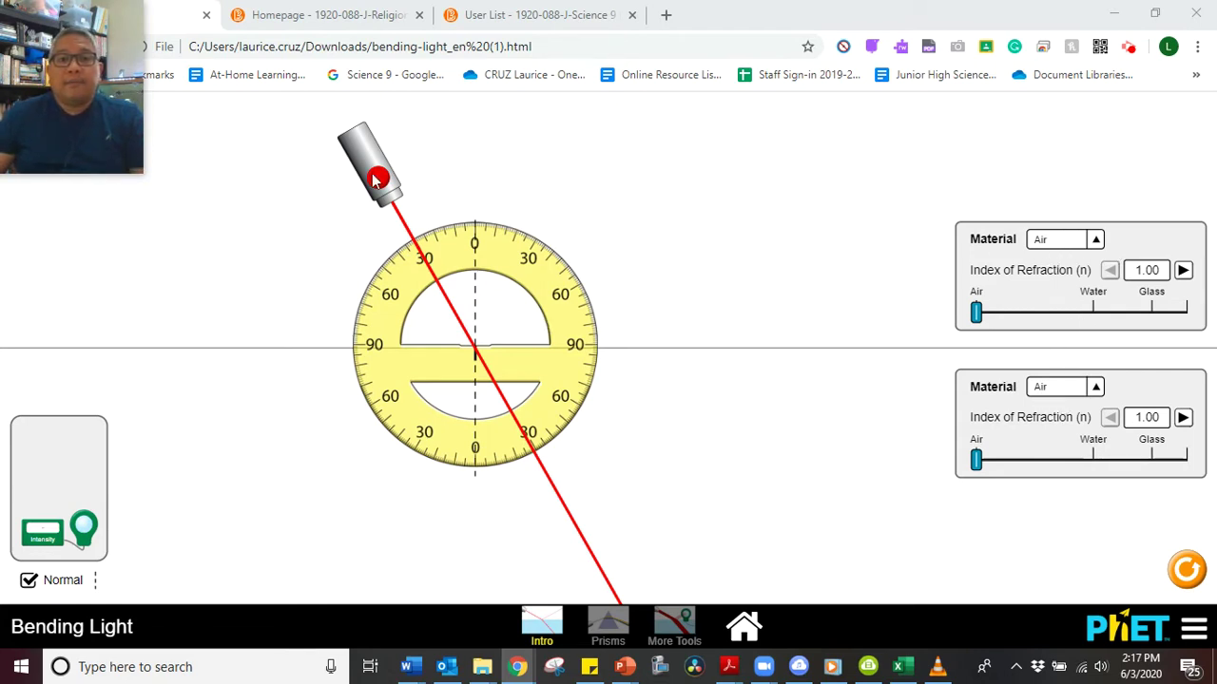
- Set the lower medium to Water (n = 1.33) in the Material dropdown
mouse_move(364, 159)
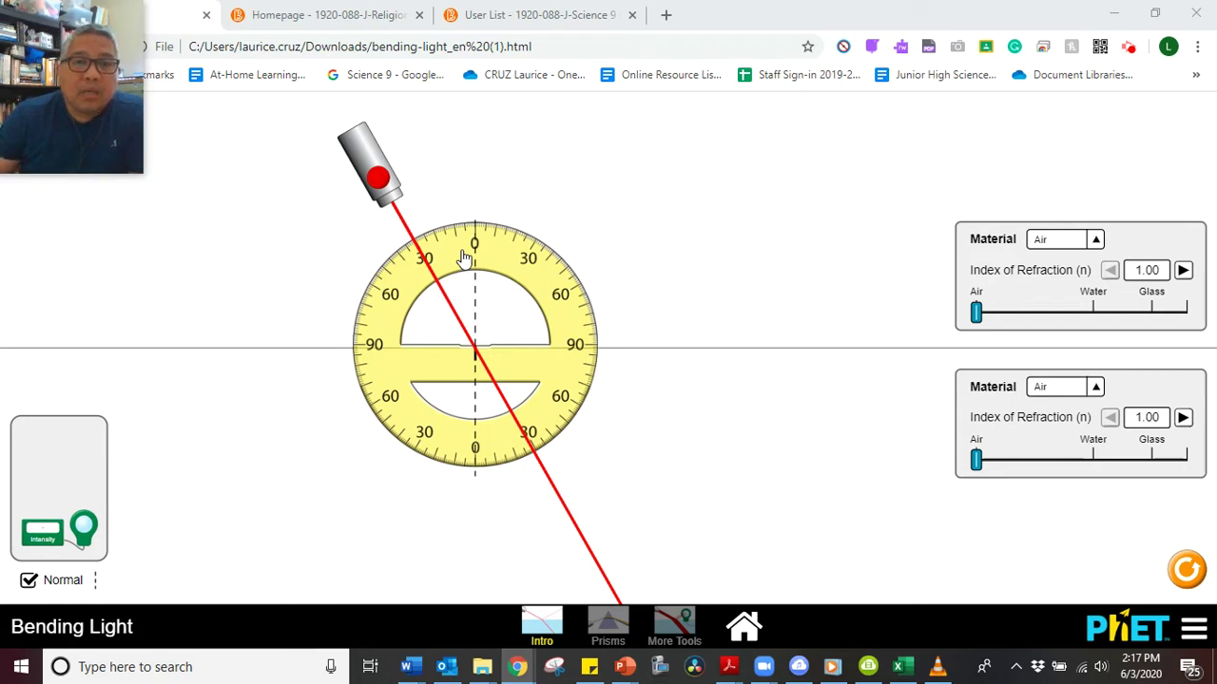
left_click(1095, 388)
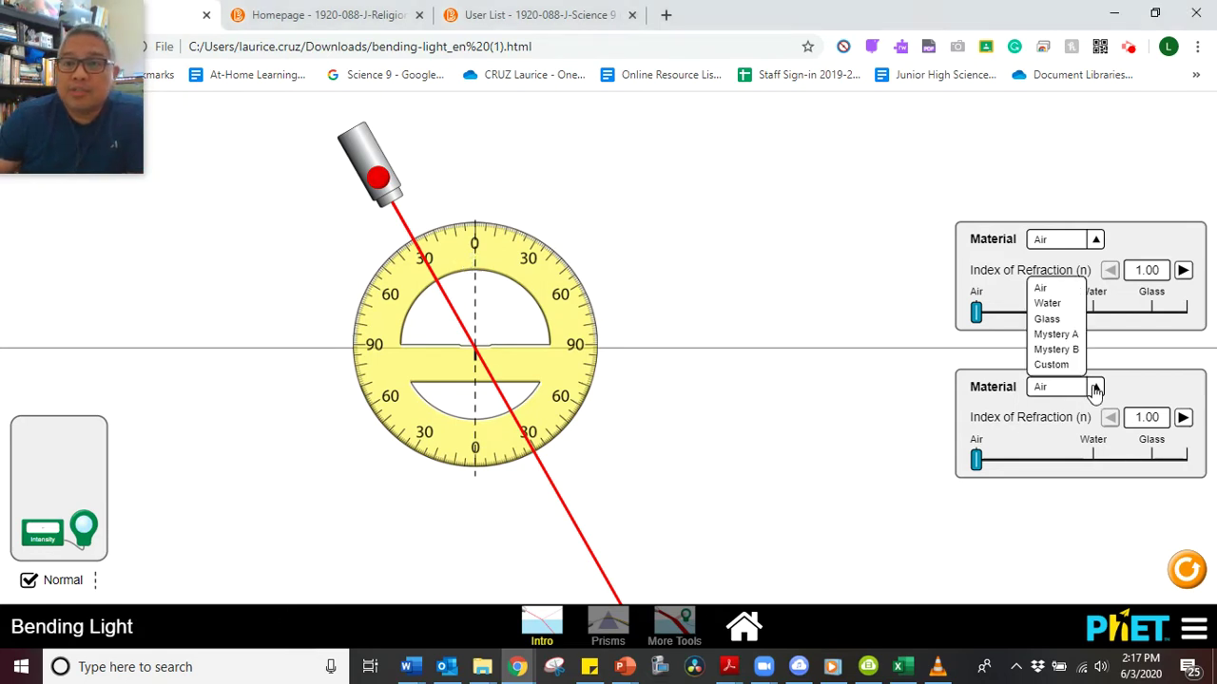
left_click(1063, 304)
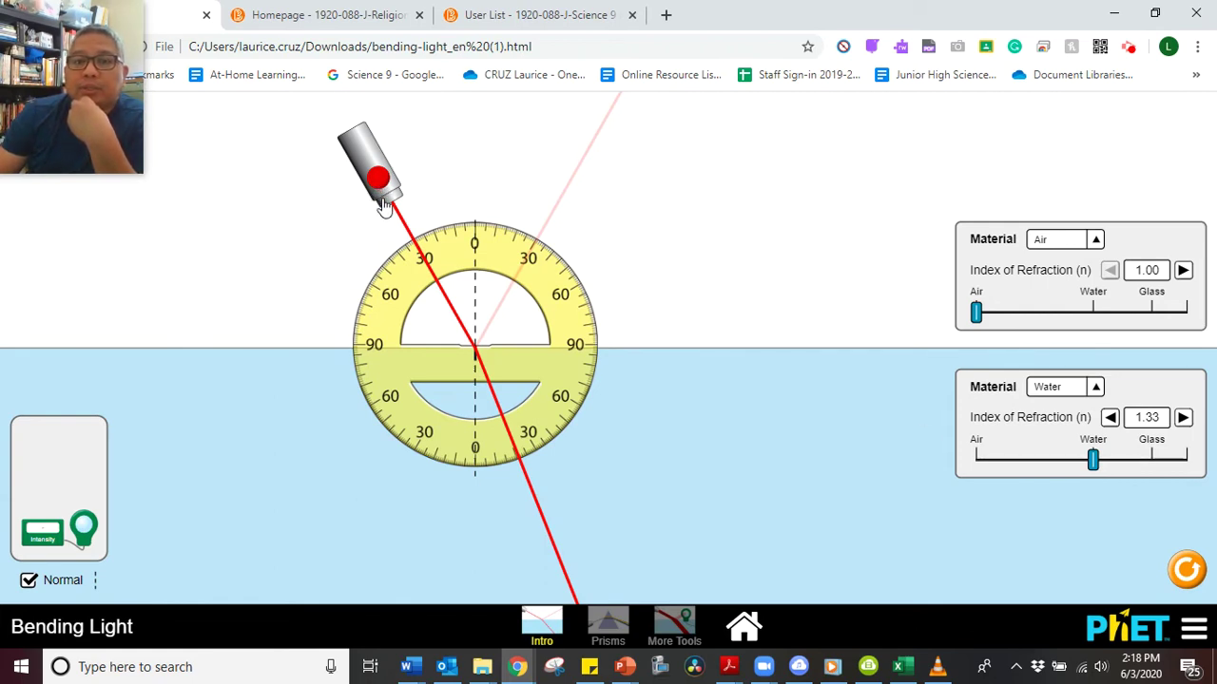
- Tilt the laser farther from the vertical, then bring it back closer to vertical
mouse_move(398, 184)
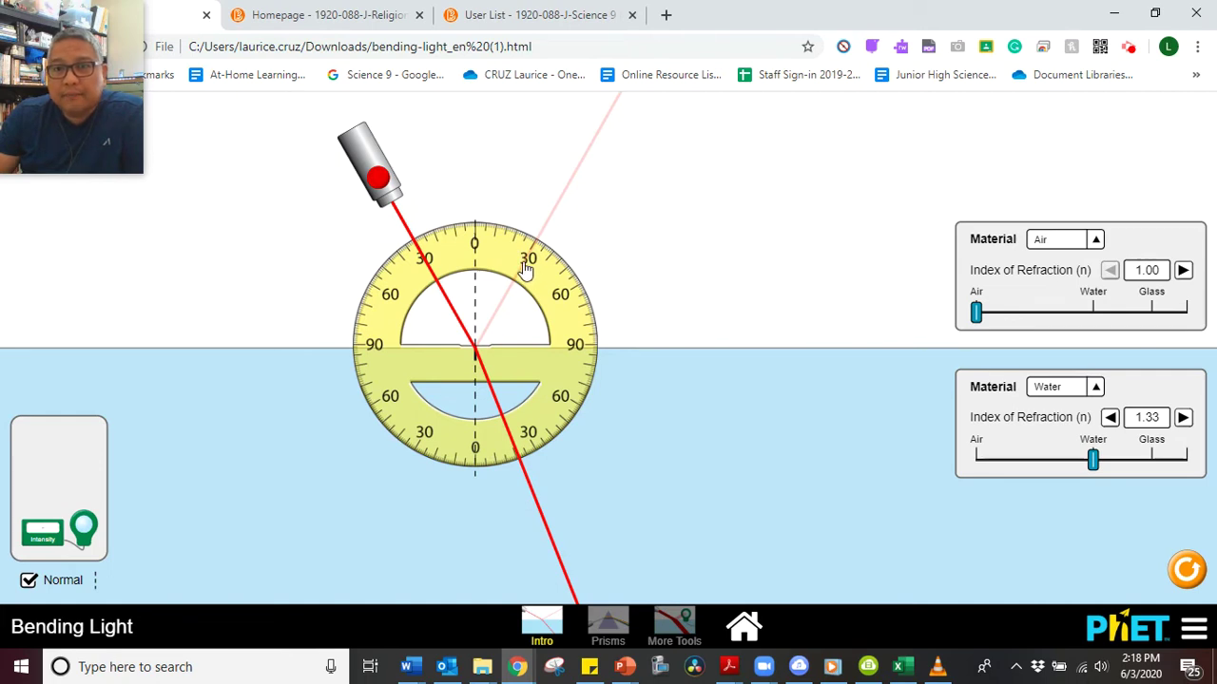
mouse_move(362, 147)
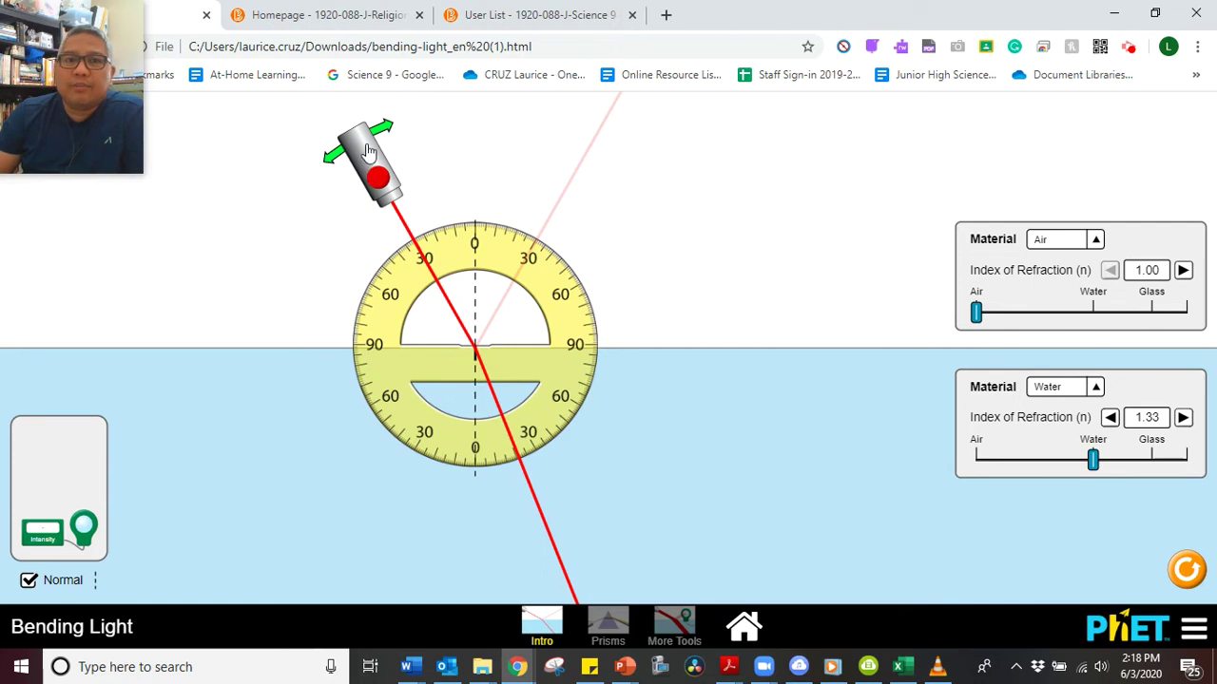
left_click_drag(363, 145, 300, 245)
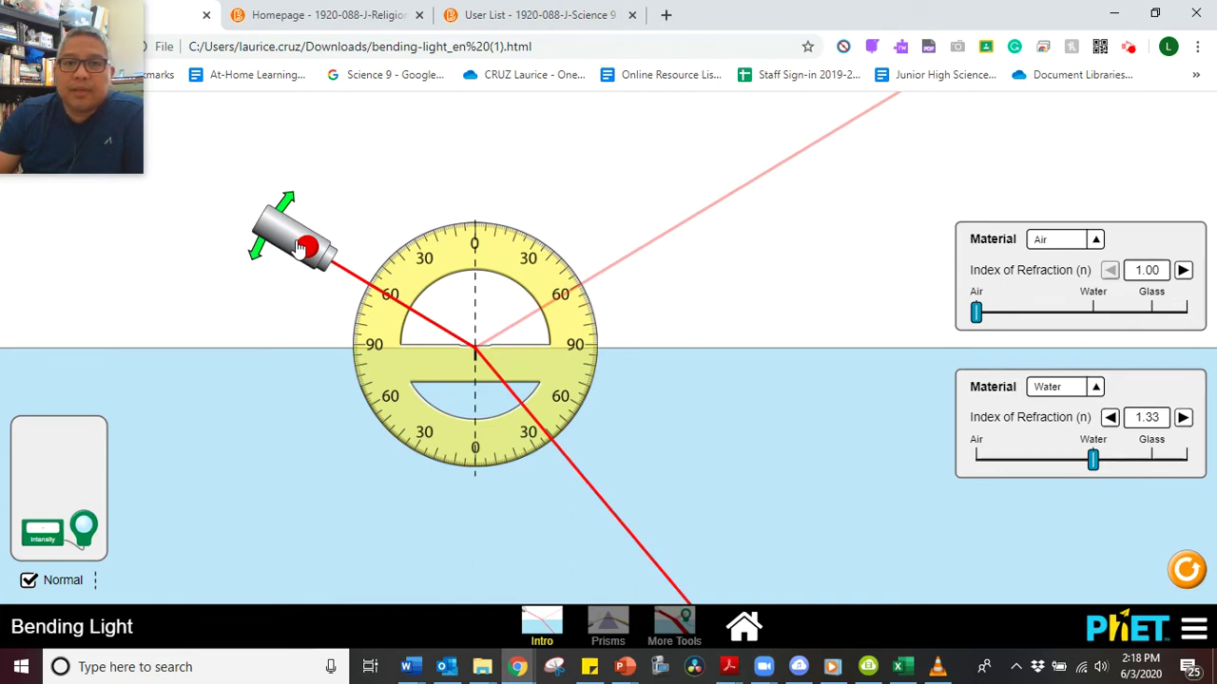
left_click_drag(300, 245, 380, 178)
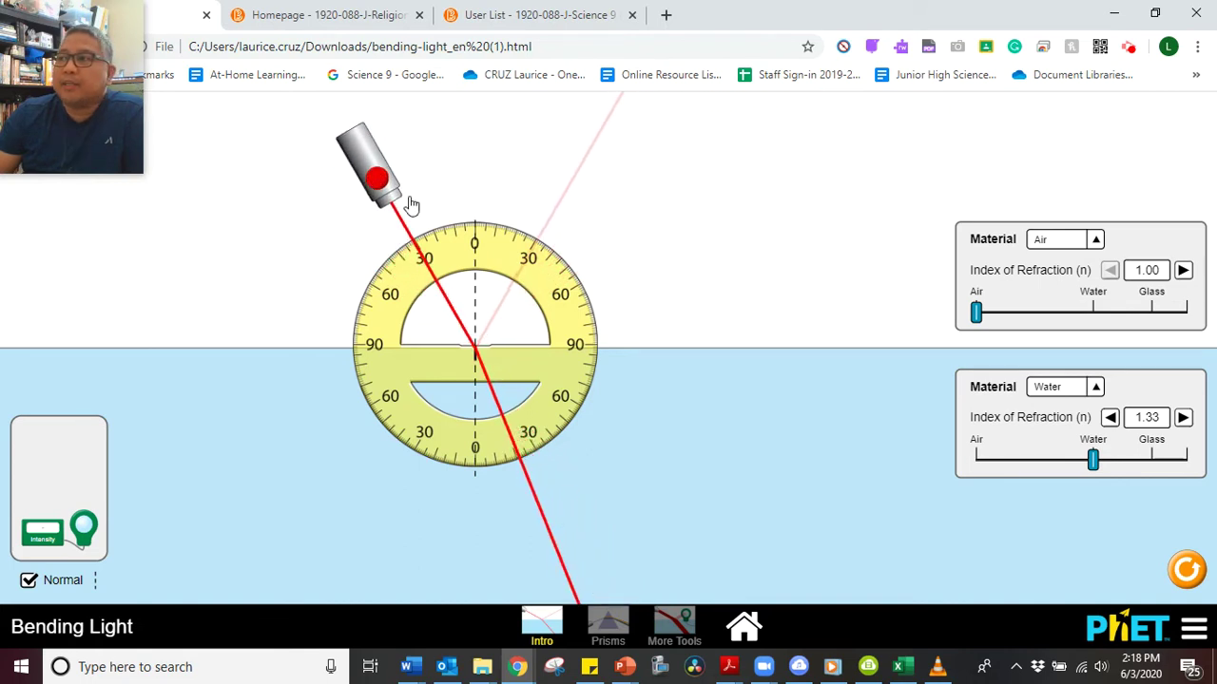
- Switch the lower medium to Glass (n = 1.50) and rotate the laser out to a much wider incidence angle
left_click(1095, 388)
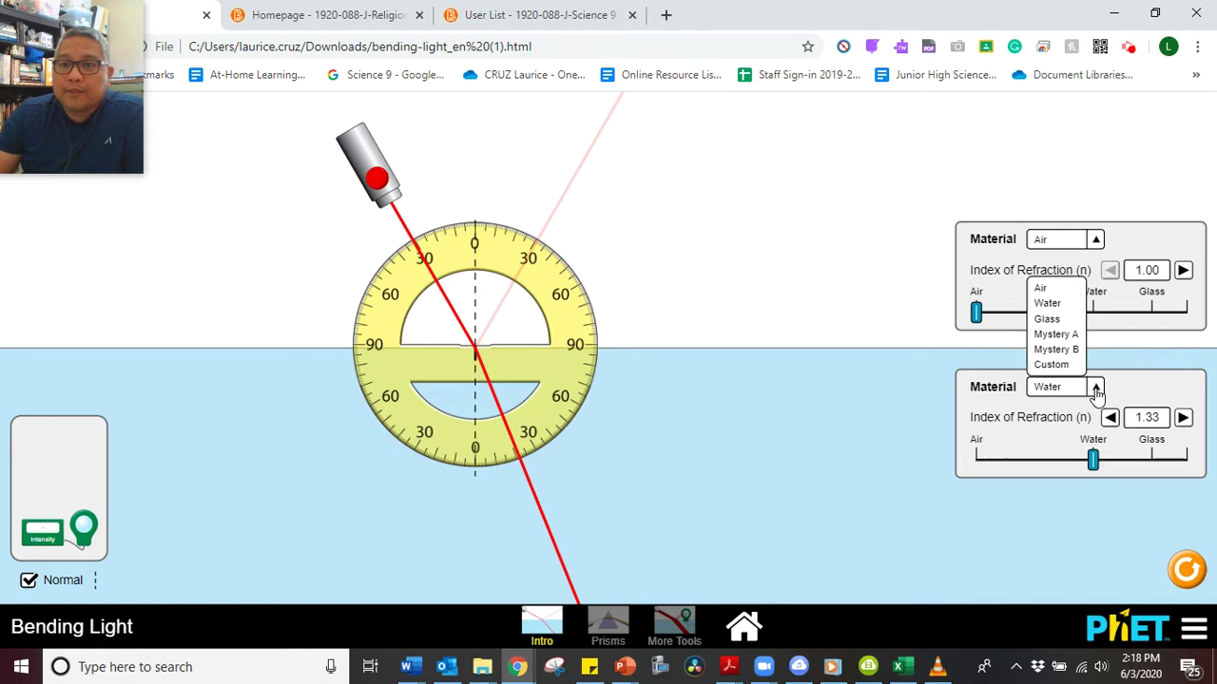
left_click(1047, 319)
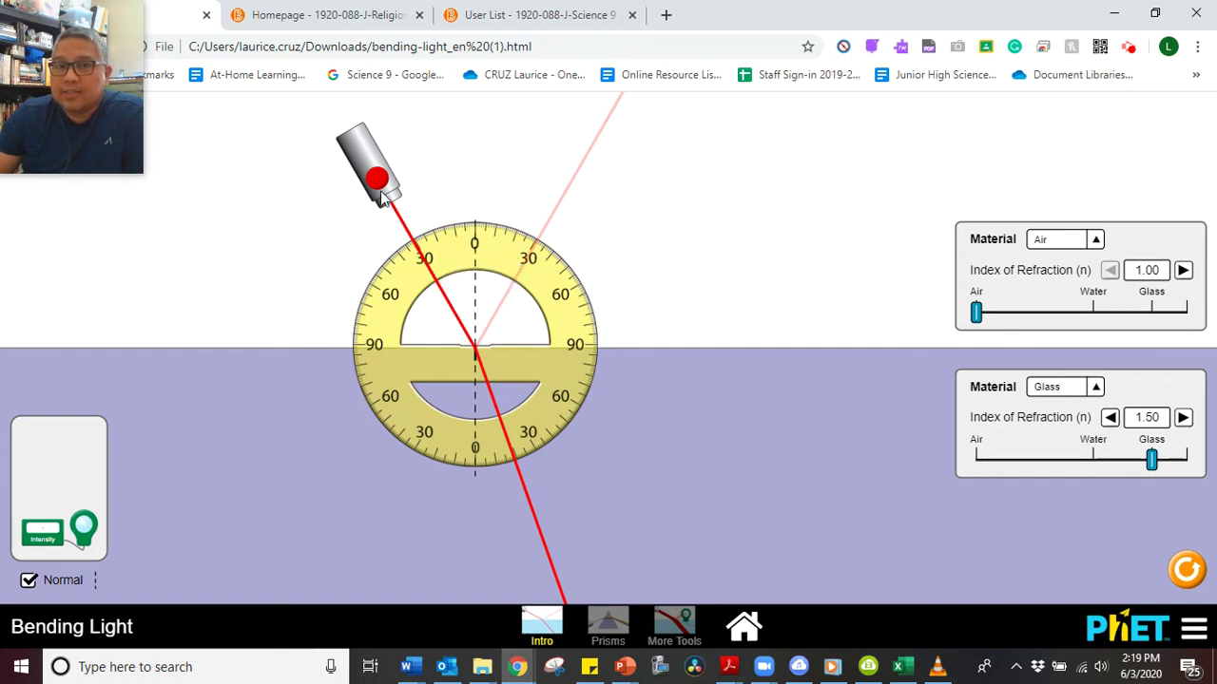
mouse_move(365, 152)
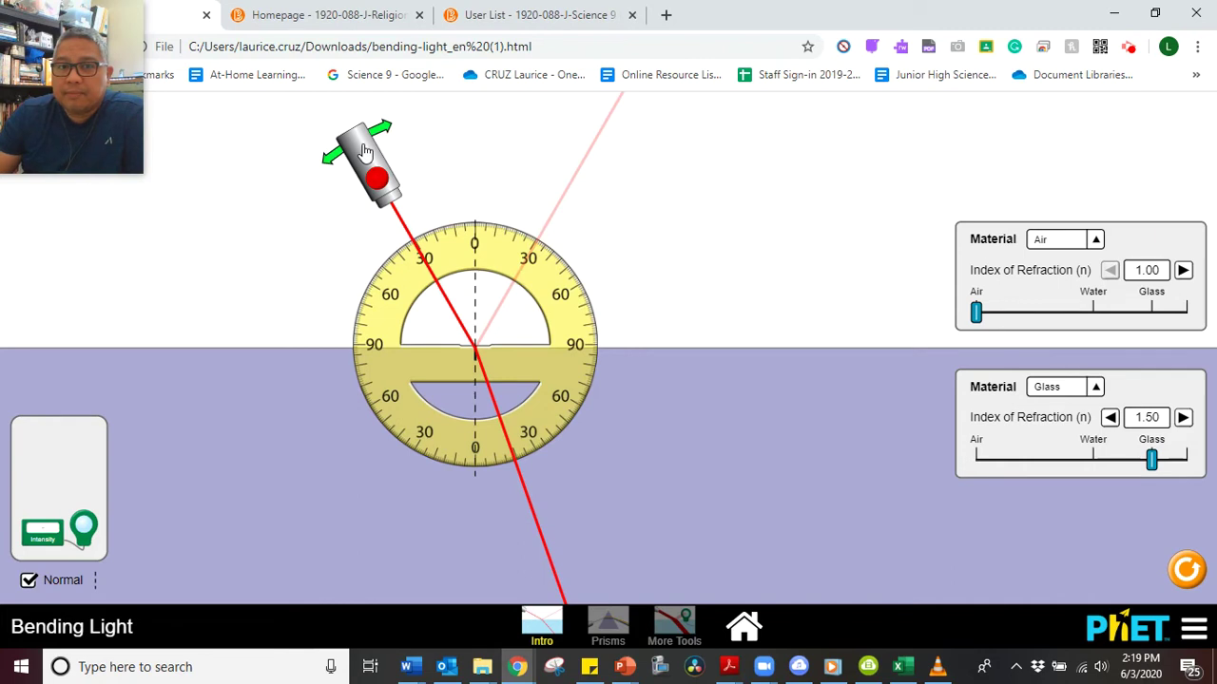
left_click_drag(365, 152, 321, 193)
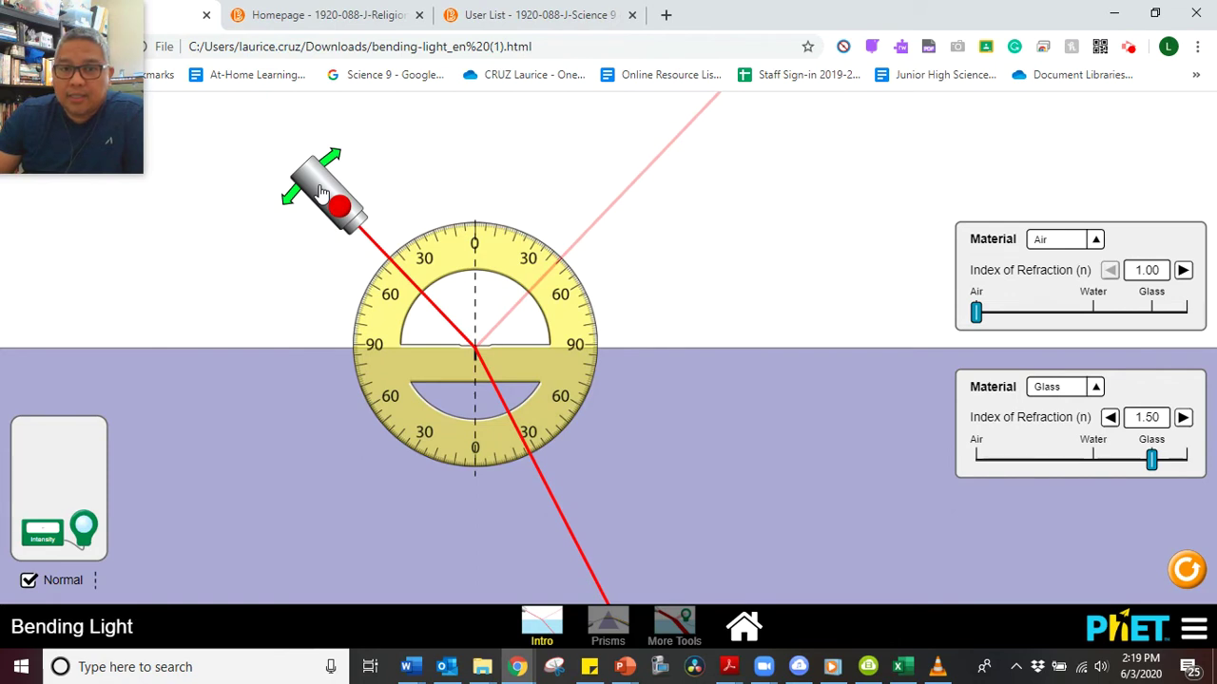
left_click_drag(321, 193, 293, 242)
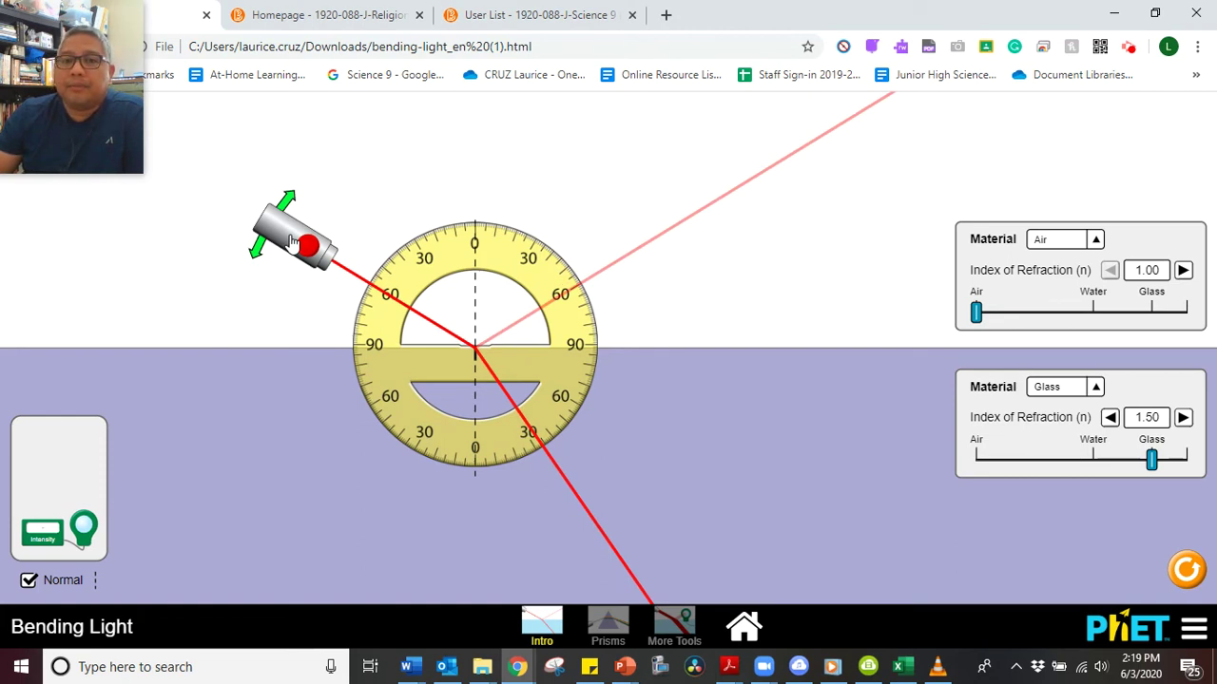
- Make Mystery A the lower medium, swing the laser near vertical, then out to about 60° incidence
left_click(1100, 389)
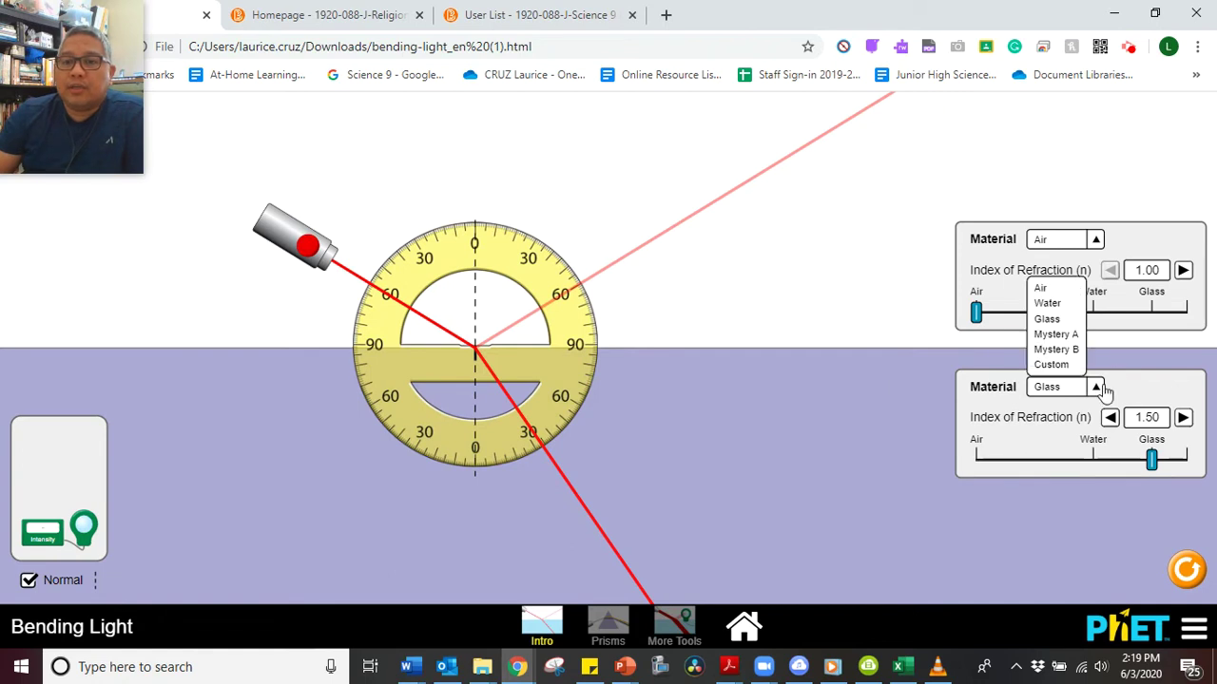
left_click(1056, 334)
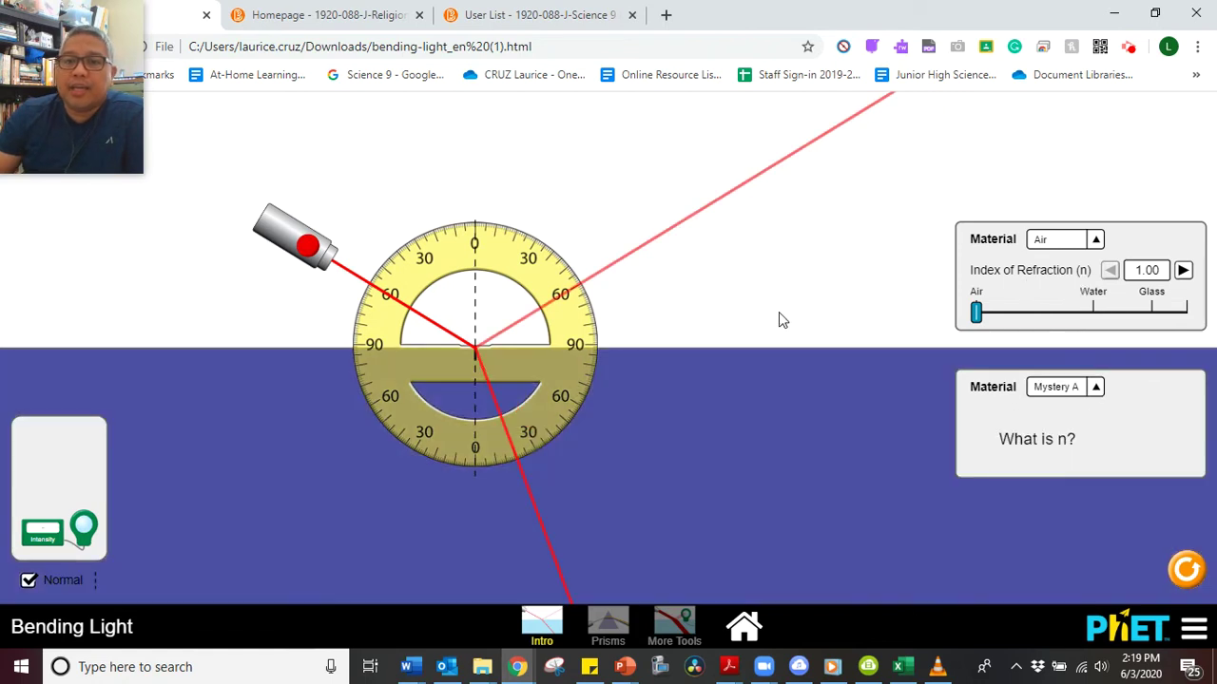
left_click_drag(297, 238, 391, 207)
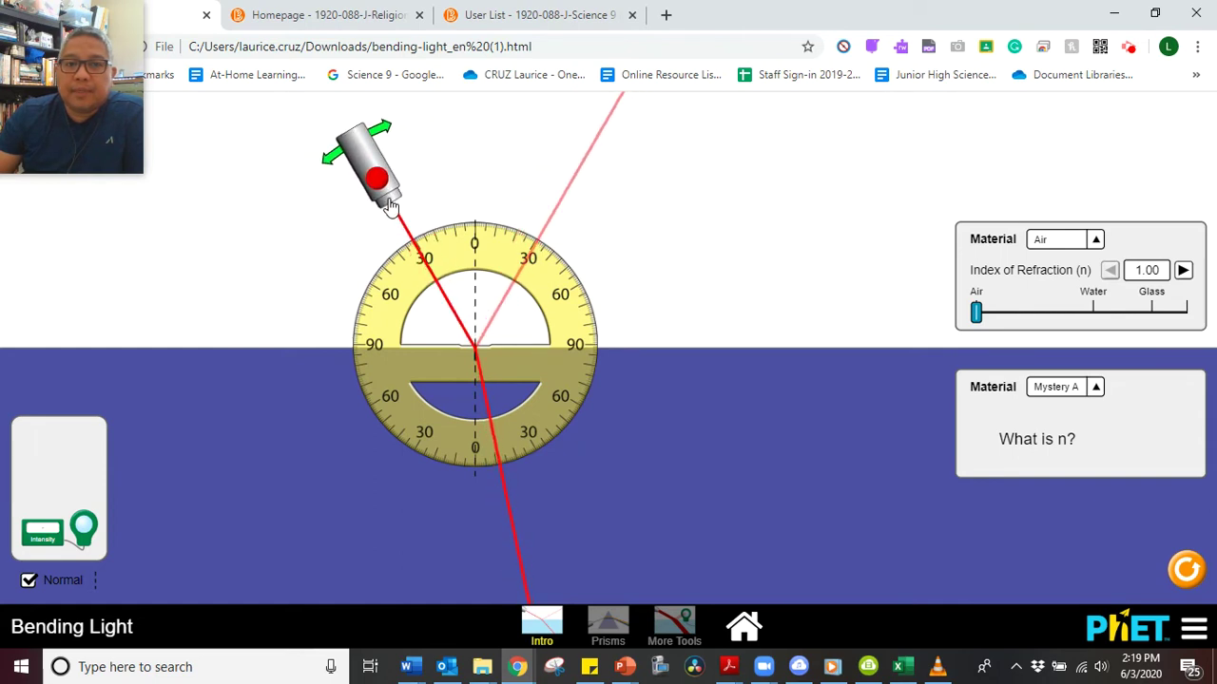
left_click_drag(390, 204, 336, 268)
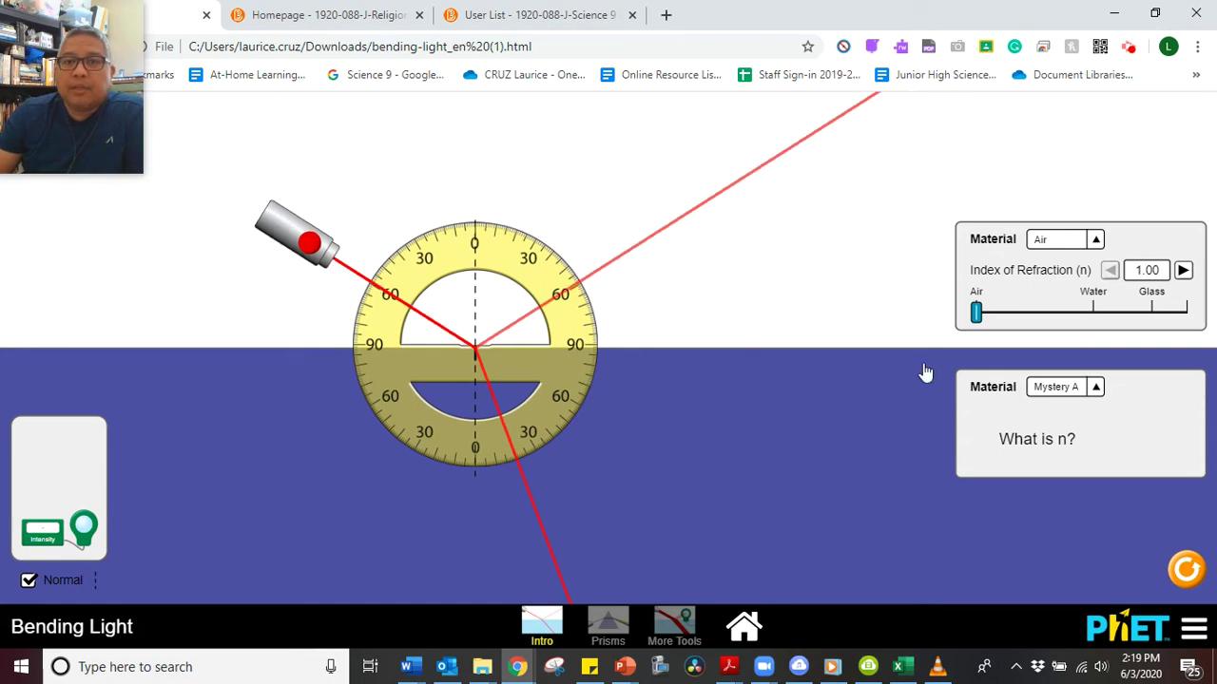
- Make Mystery B the lower medium and nudge the laser to a slightly different angle
left_click(1096, 389)
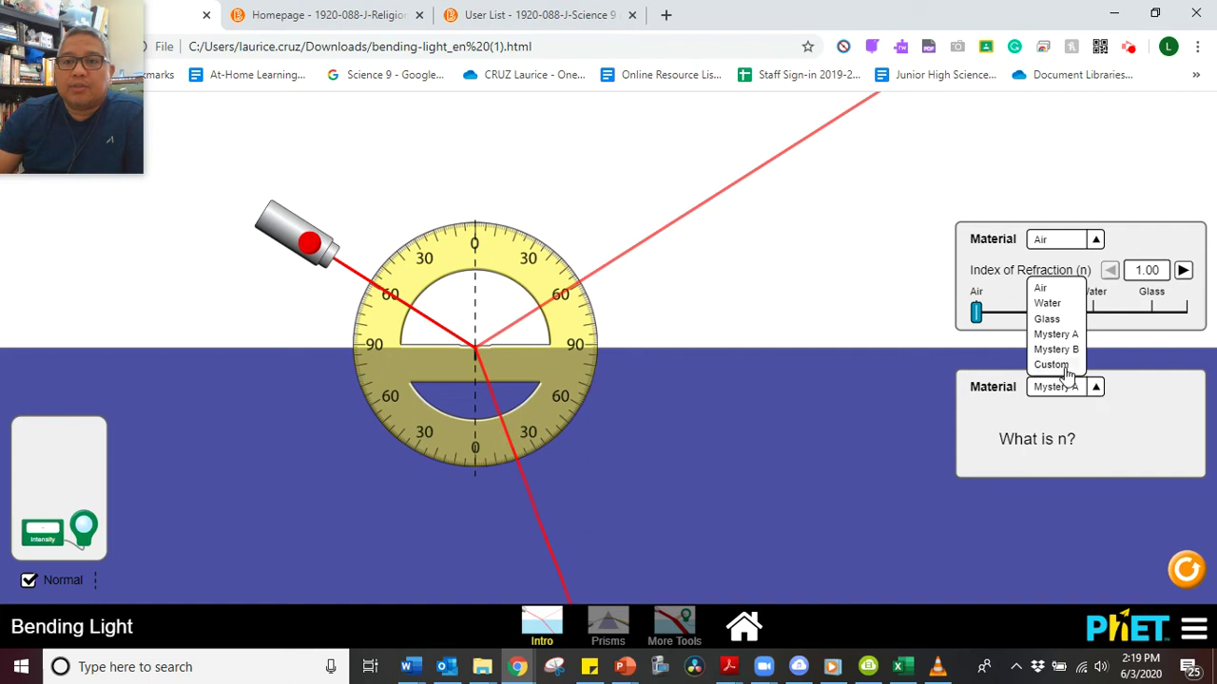
left_click(1067, 352)
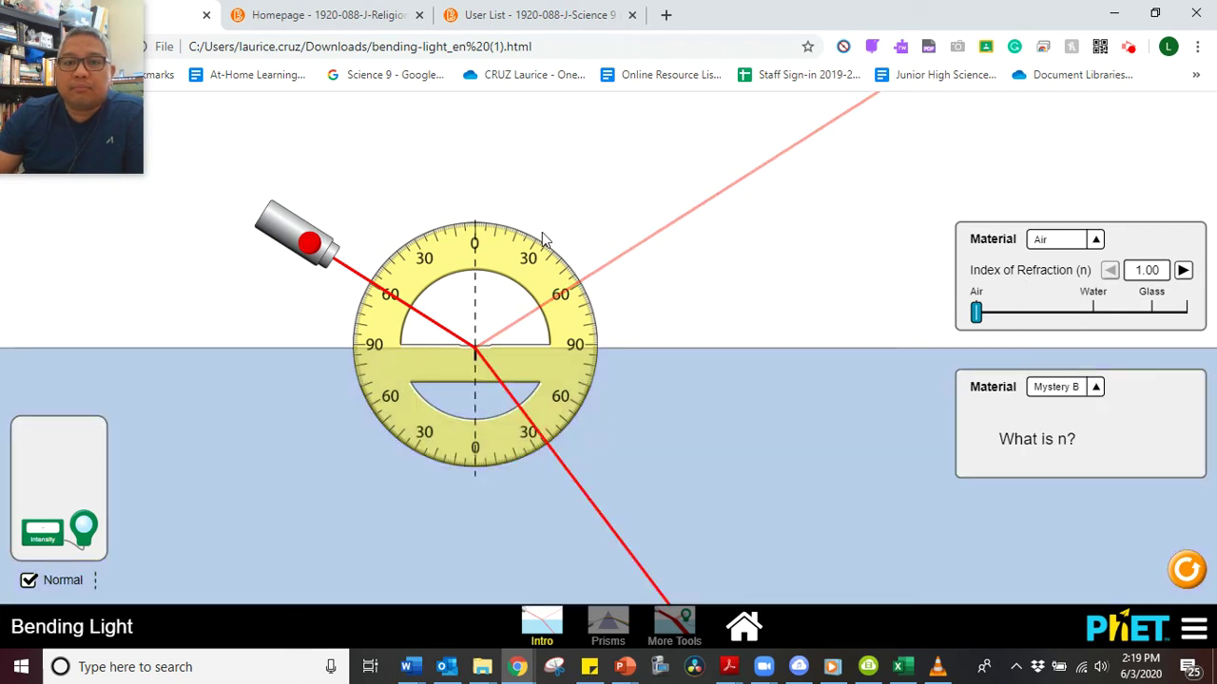
left_click_drag(281, 238, 378, 181)
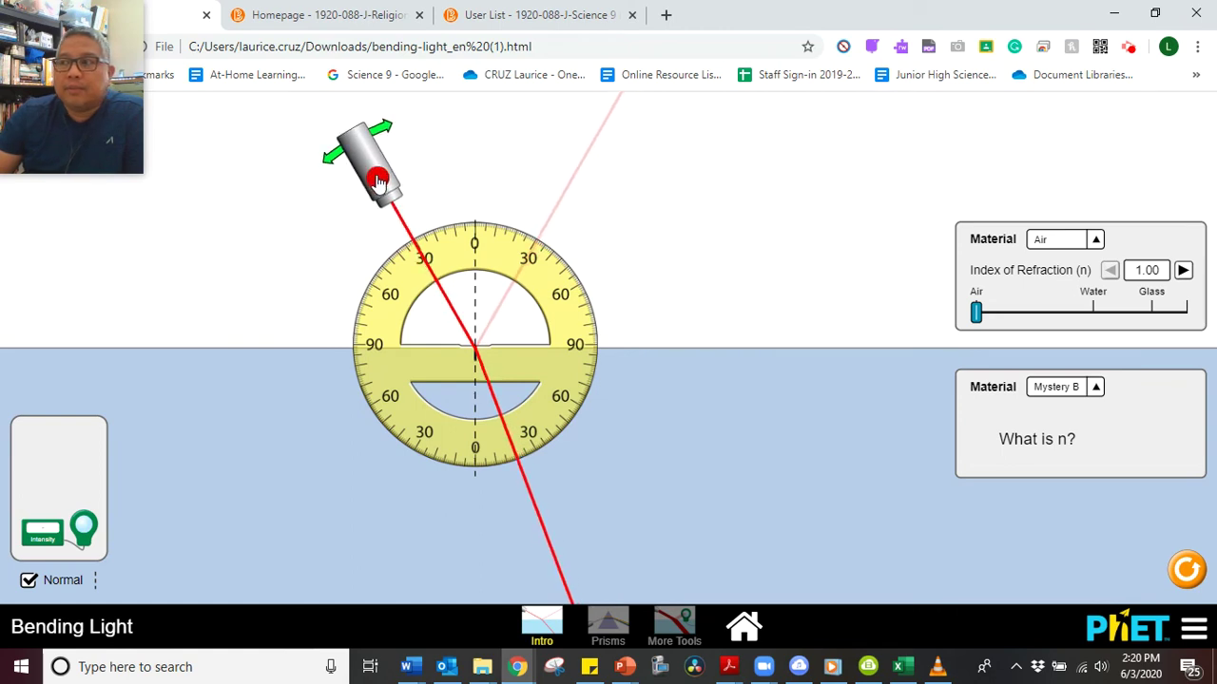
- Sweep the laser steeper, then wider, finishing about 30° from the normal
left_click_drag(378, 181, 346, 217)
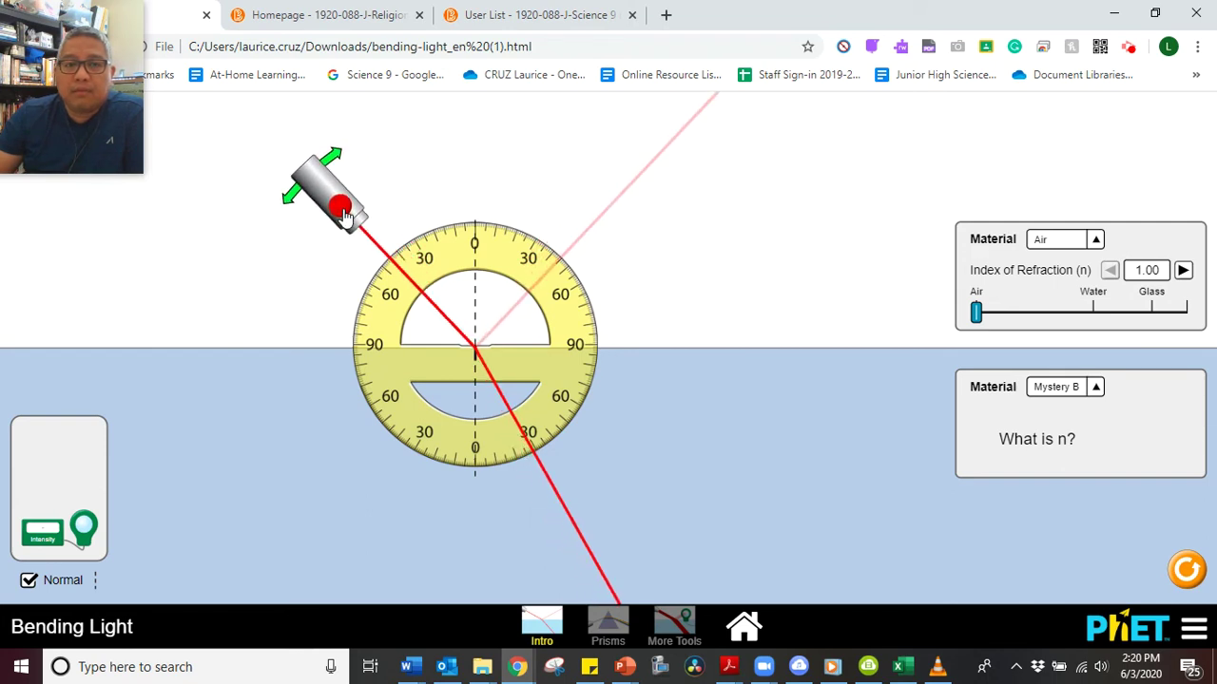
left_click_drag(346, 217, 317, 253)
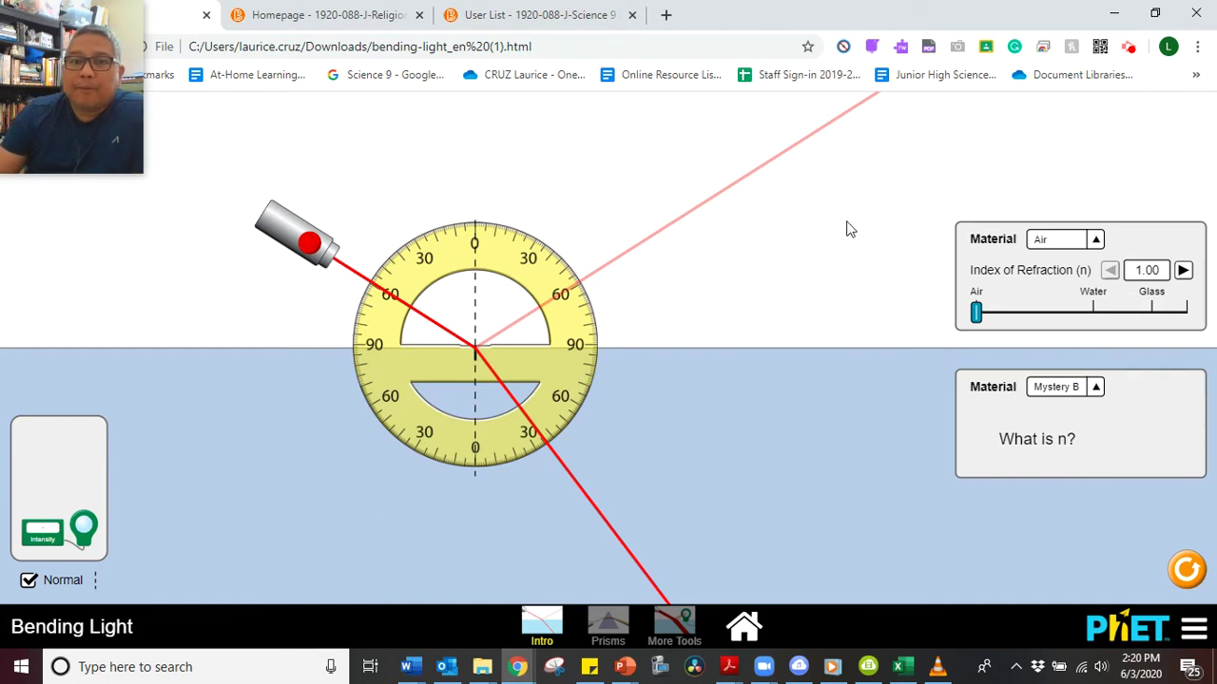
mouse_move(279, 233)
left_click_drag(279, 233, 389, 202)
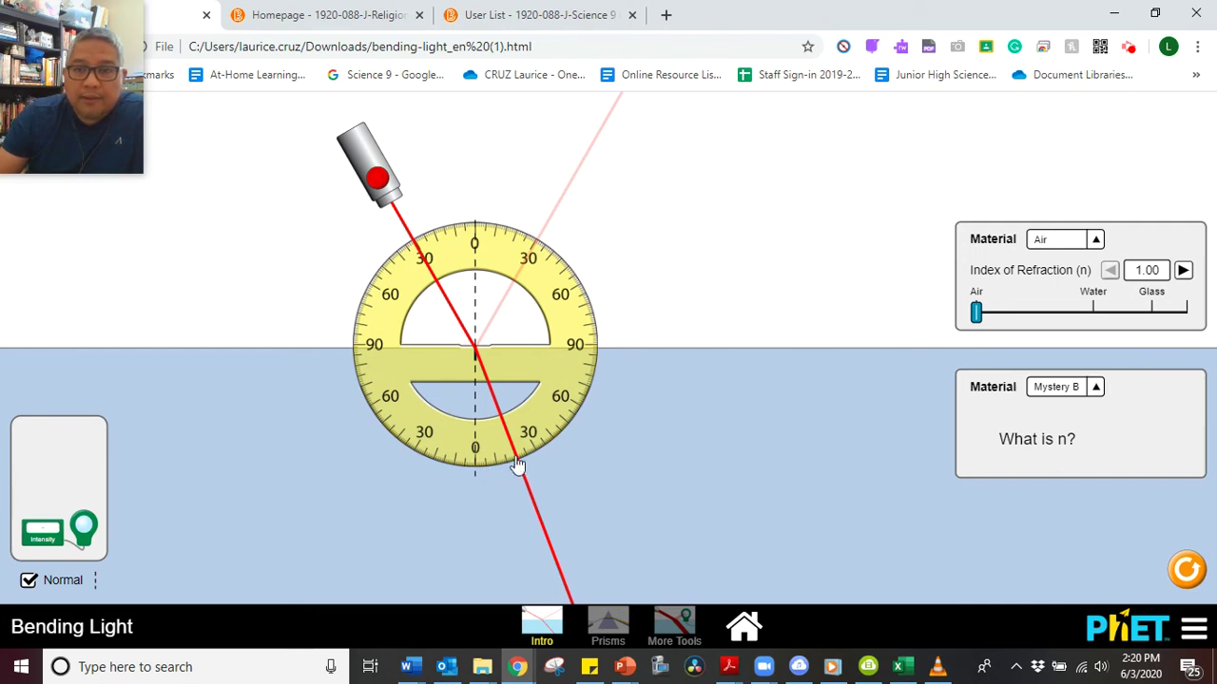
- Return the lower medium to Water (n = 1.33), widen the laser angle twice, then aim it steeply again
left_click(1097, 387)
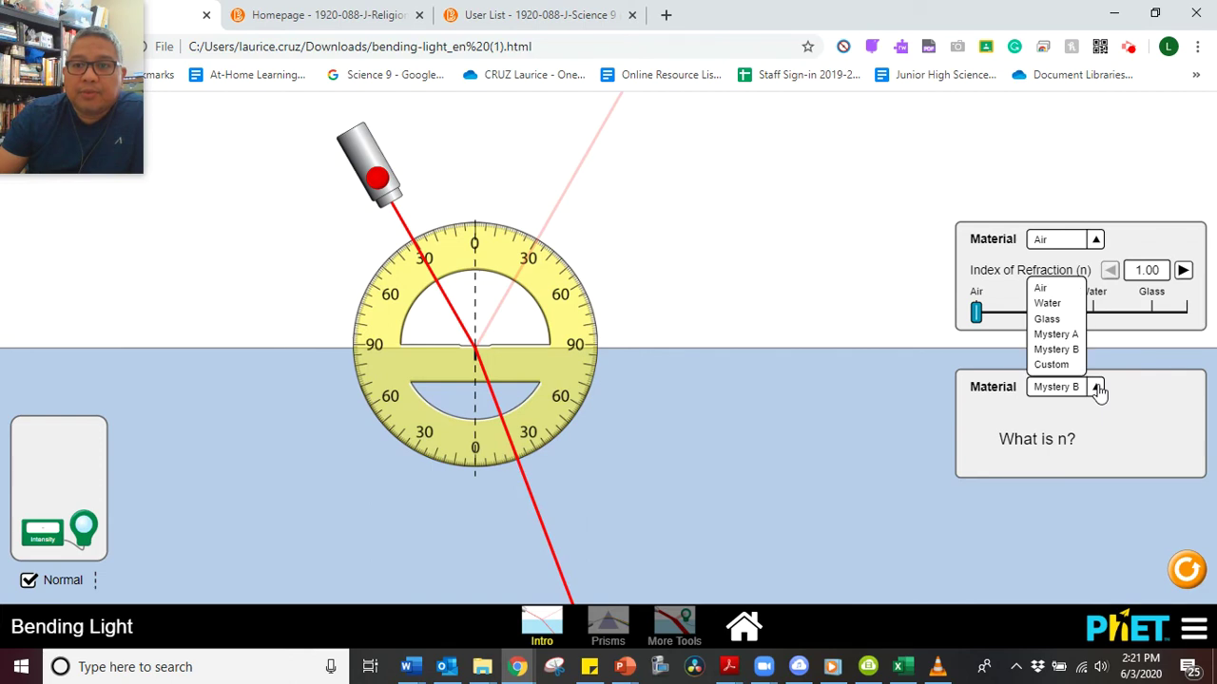
left_click(1055, 304)
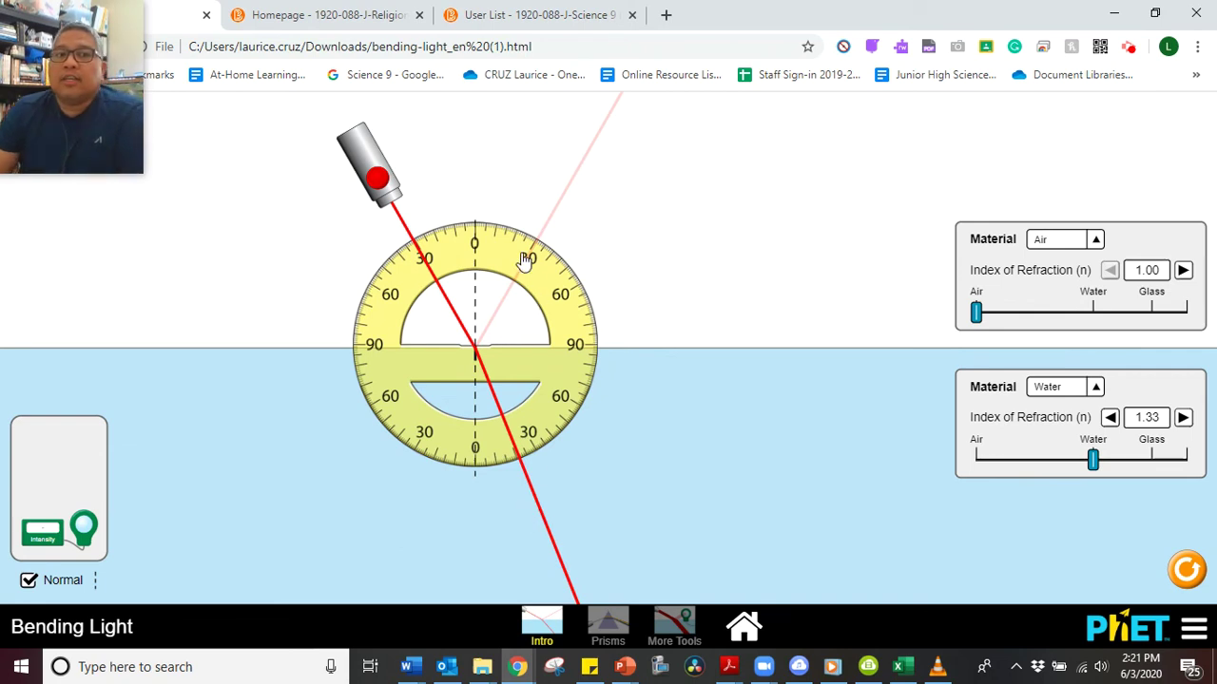
mouse_move(364, 158)
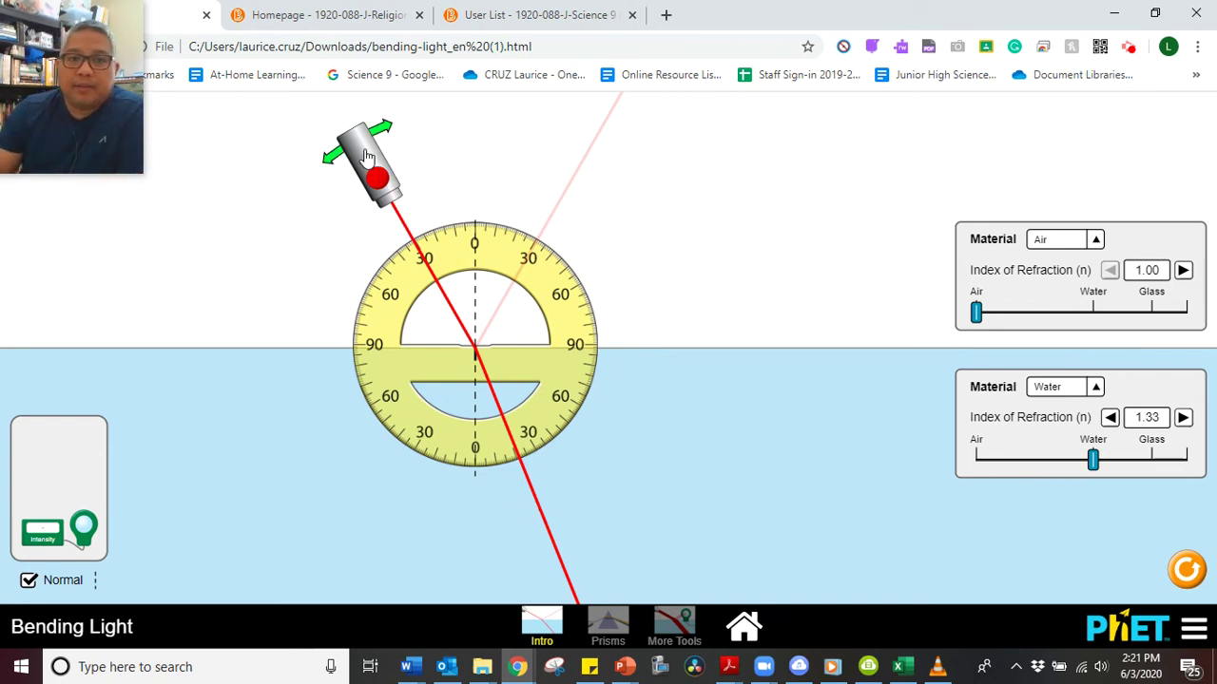
left_click_drag(364, 158, 323, 195)
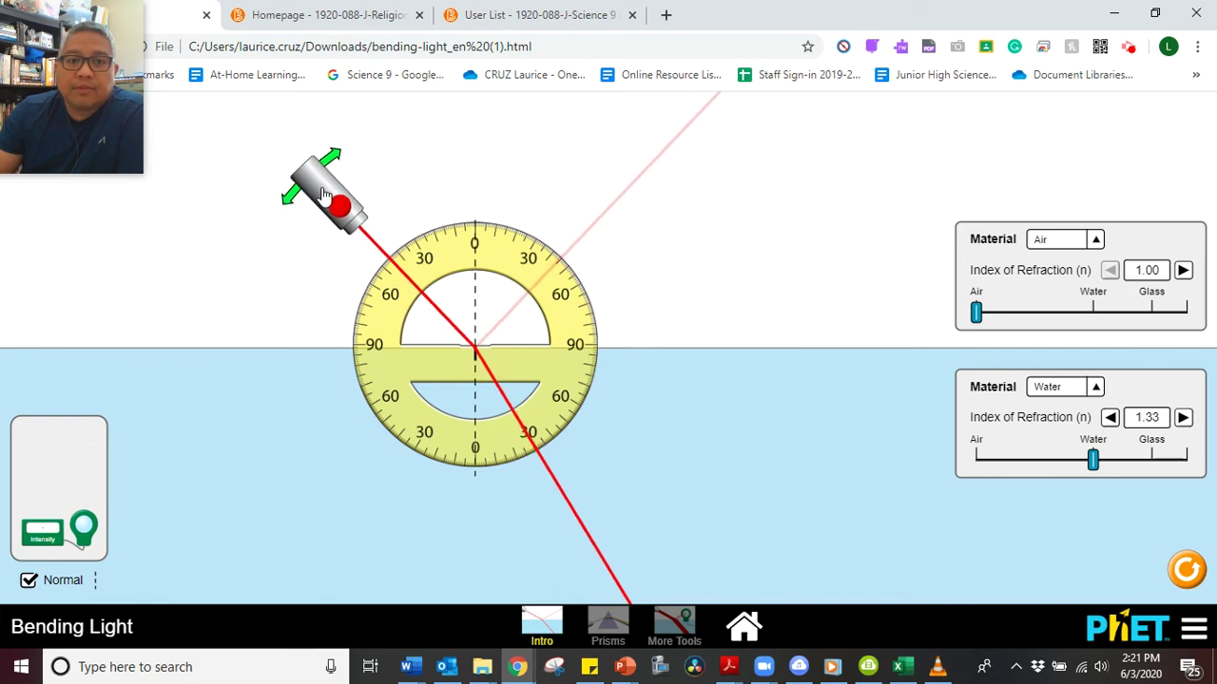
left_click_drag(323, 195, 291, 240)
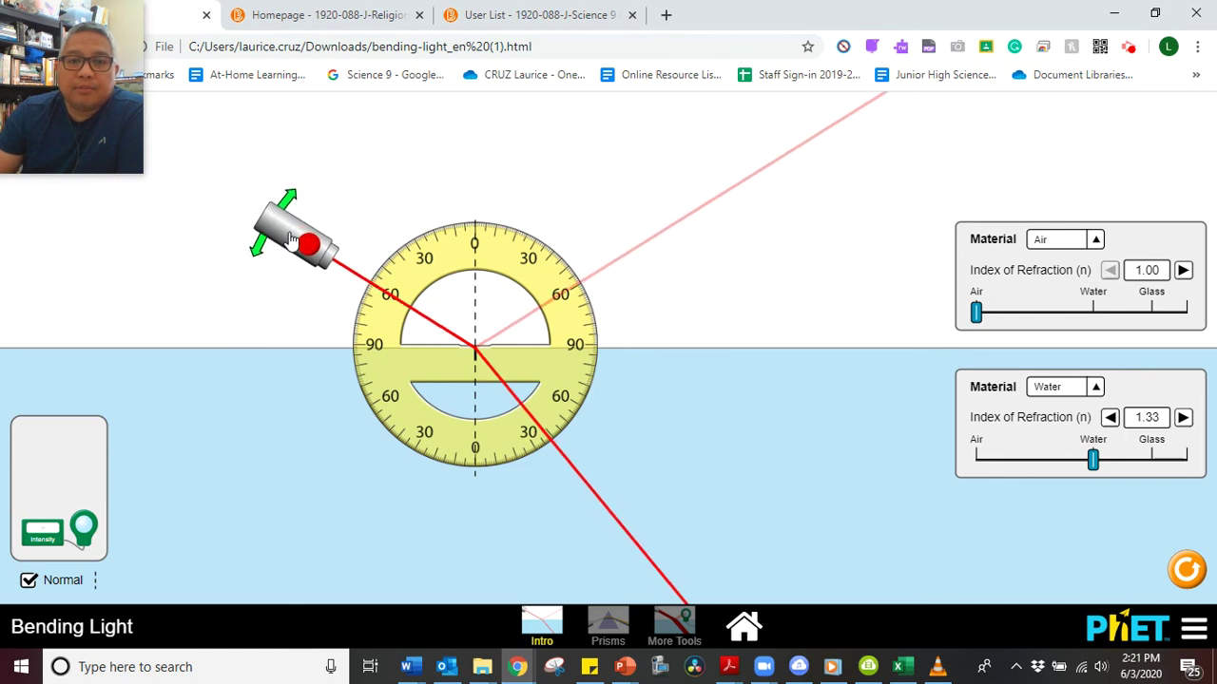
left_click_drag(302, 242, 380, 178)
- Set the lower medium to Glass (n = 1.50) and swing the laser out to roughly 60° incidence
left_click(1095, 387)
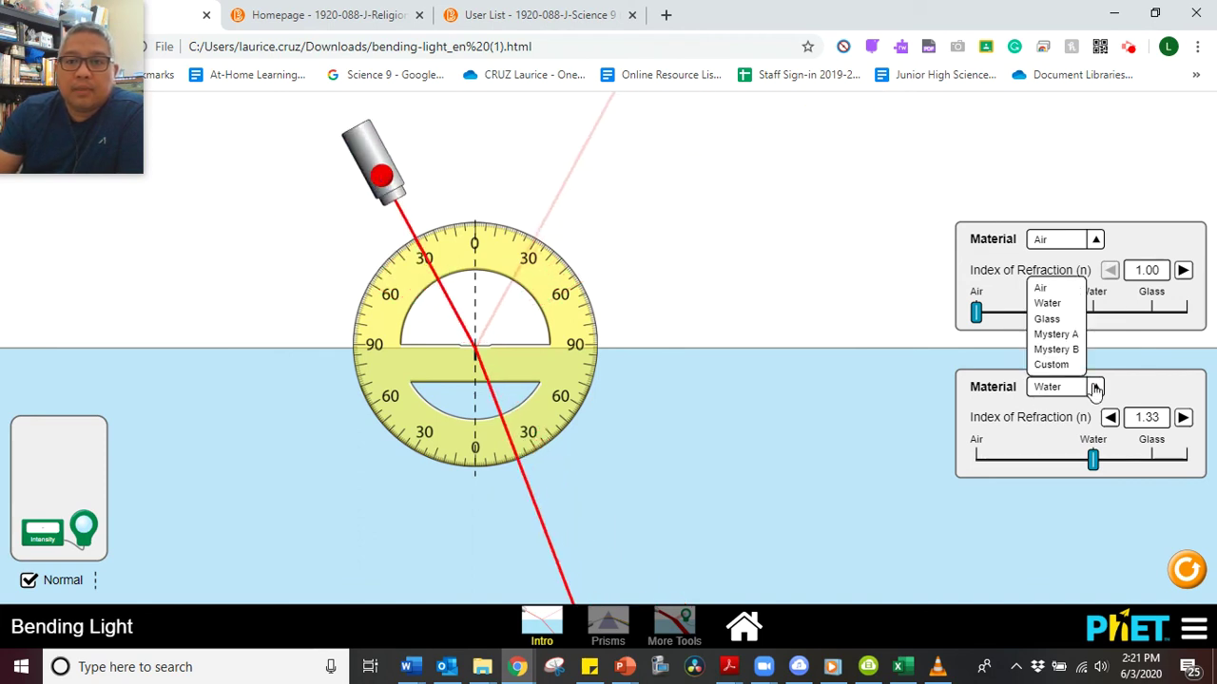
left_click(1049, 322)
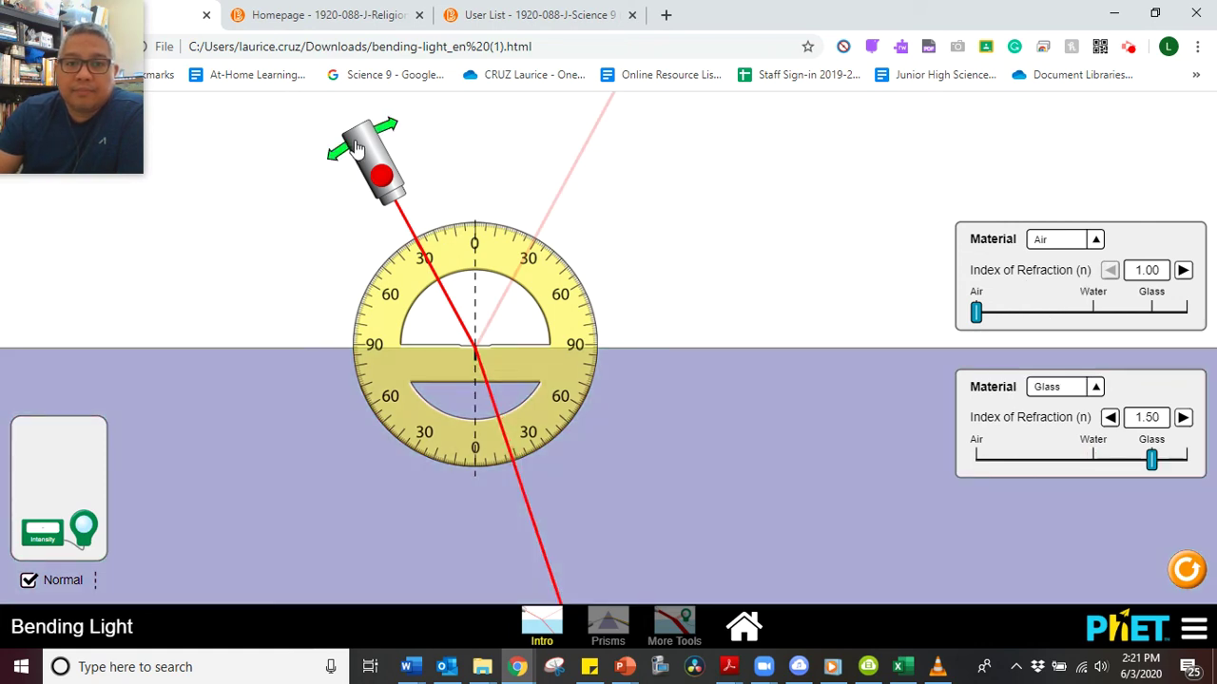
left_click_drag(356, 148, 309, 181)
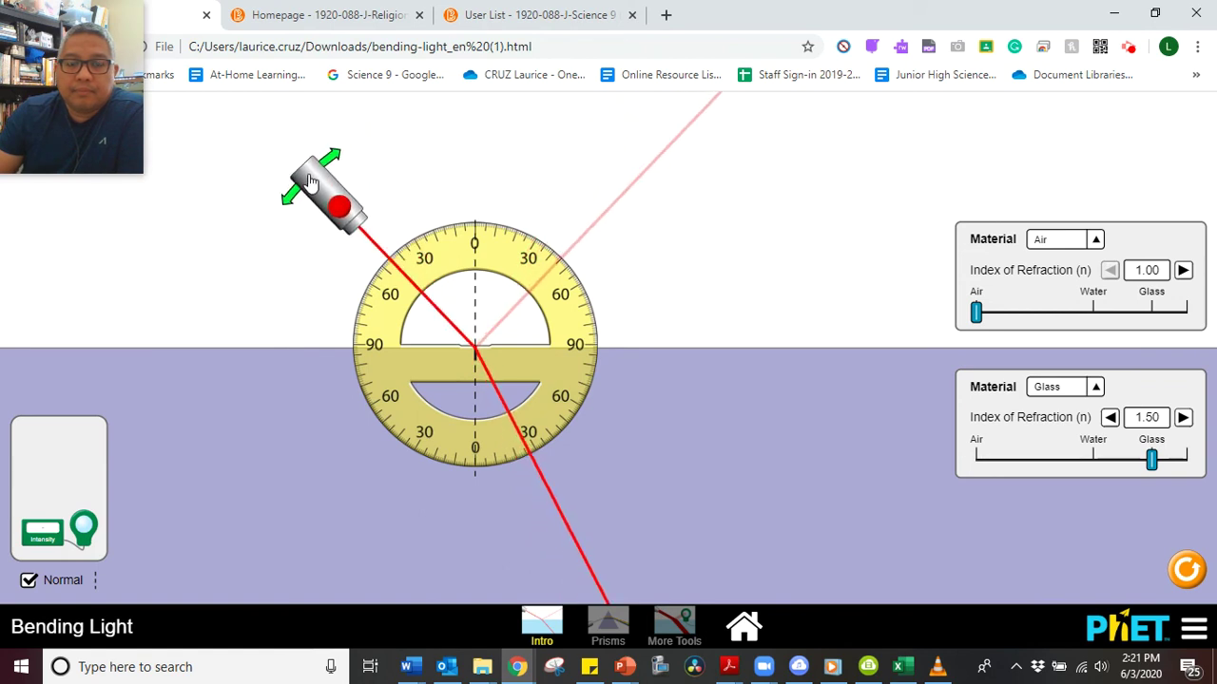
left_click_drag(310, 181, 271, 231)
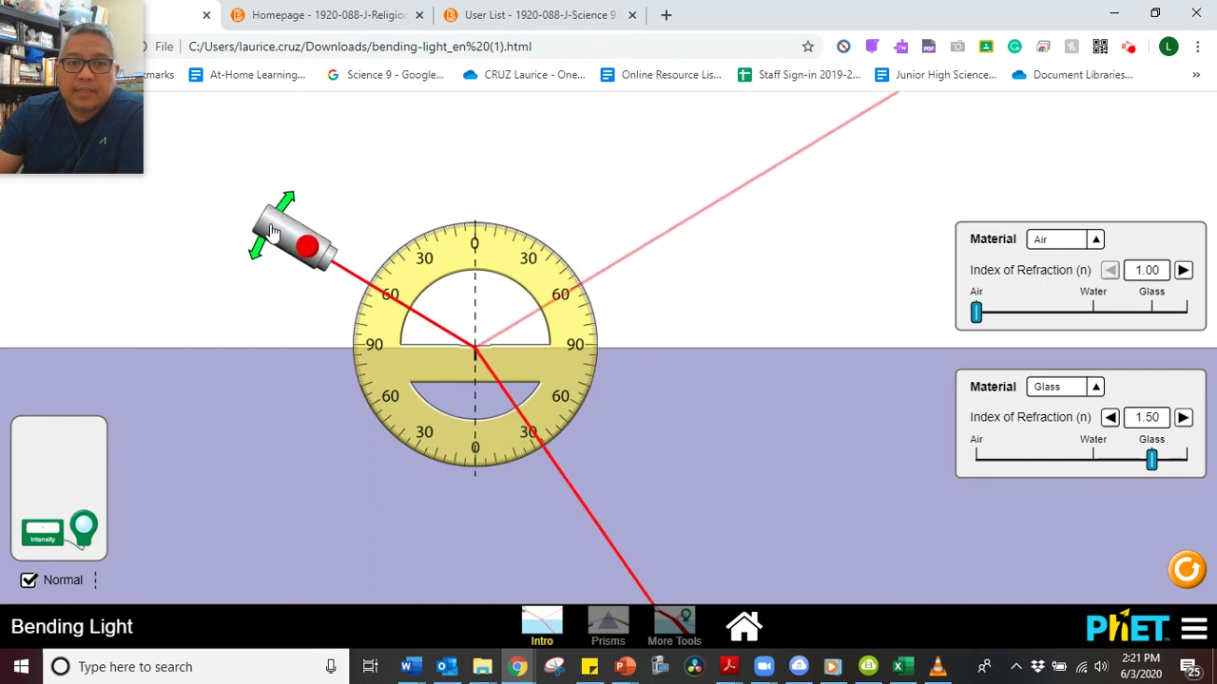
- Set the lower medium to Mystery A, tilt the laser steeper, then out to about 60°
left_click(1094, 387)
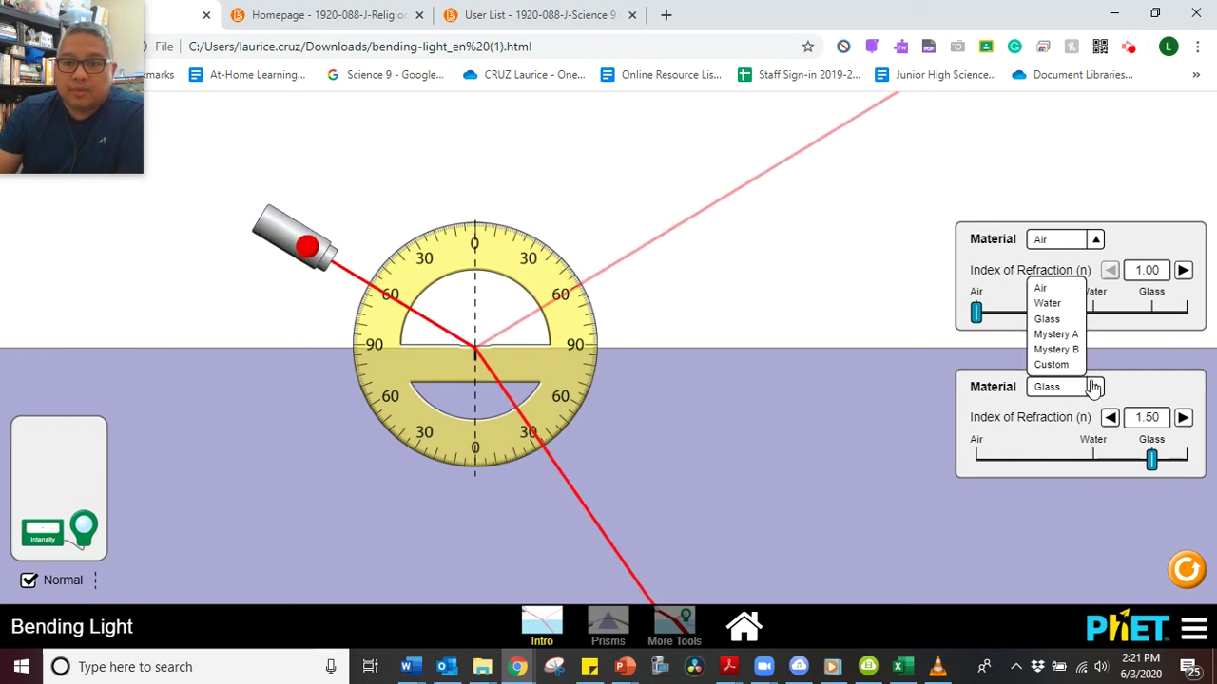
left_click(1055, 335)
left_click_drag(286, 230, 387, 193)
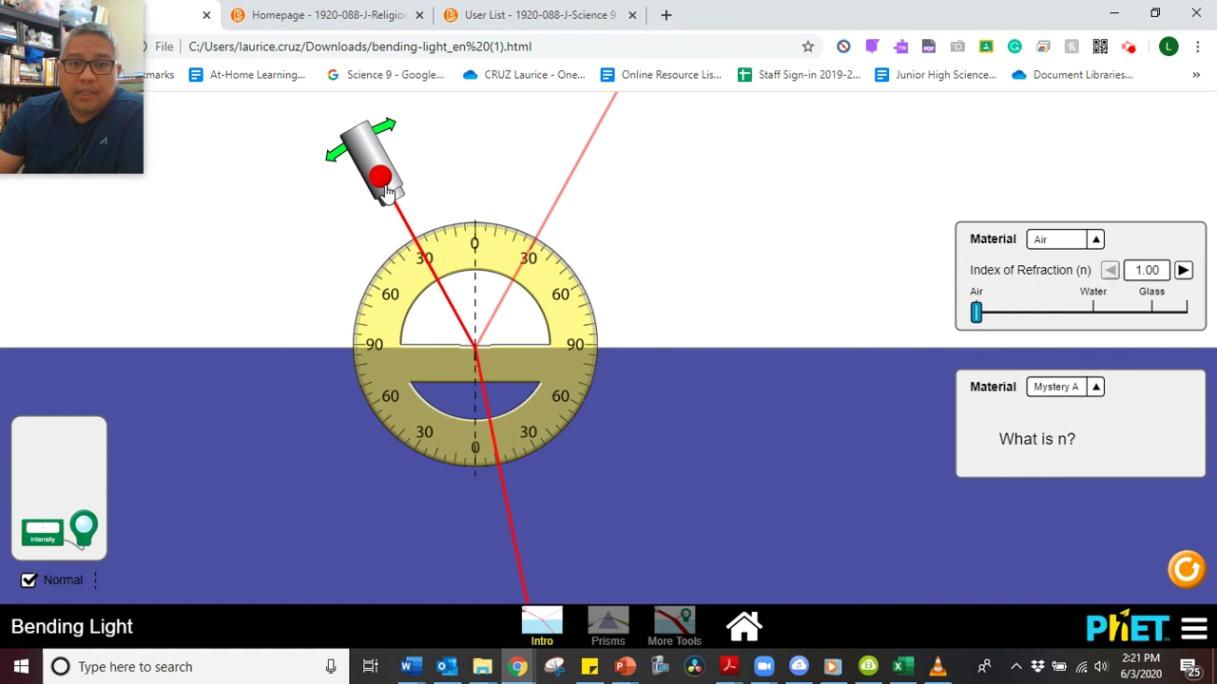
left_click_drag(386, 194, 324, 263)
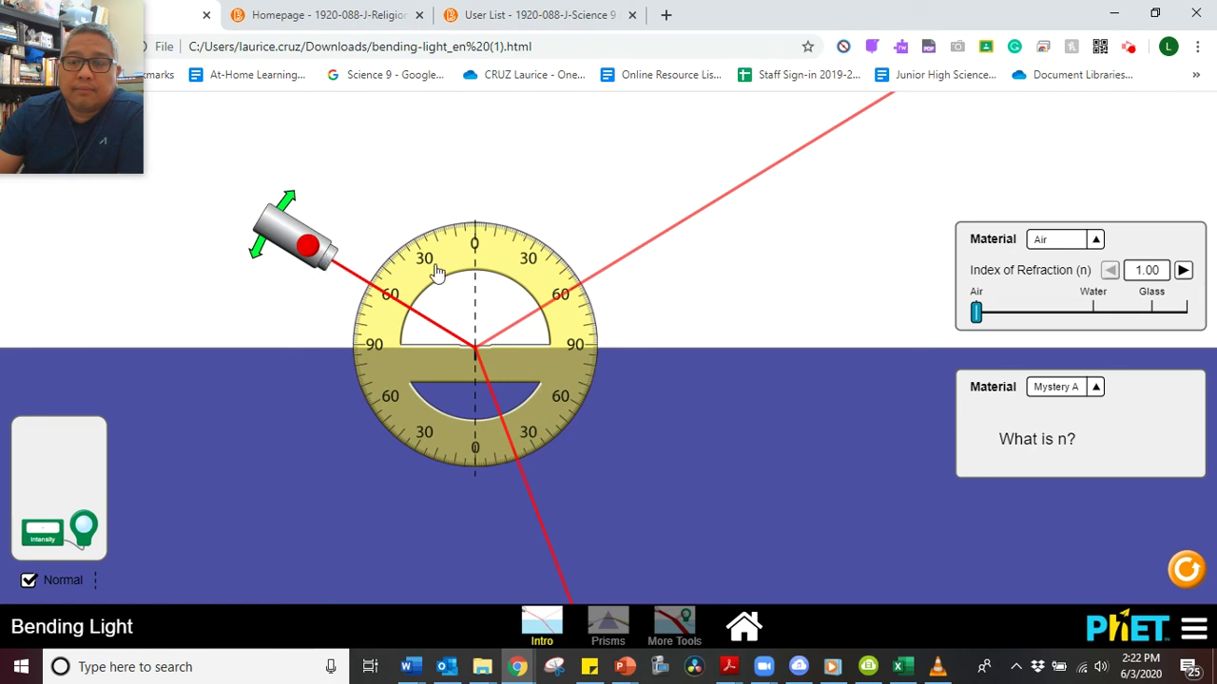
- Set the lower medium to Mystery B and fine-tune the laser at roughly 60° incidence
left_click(1096, 389)
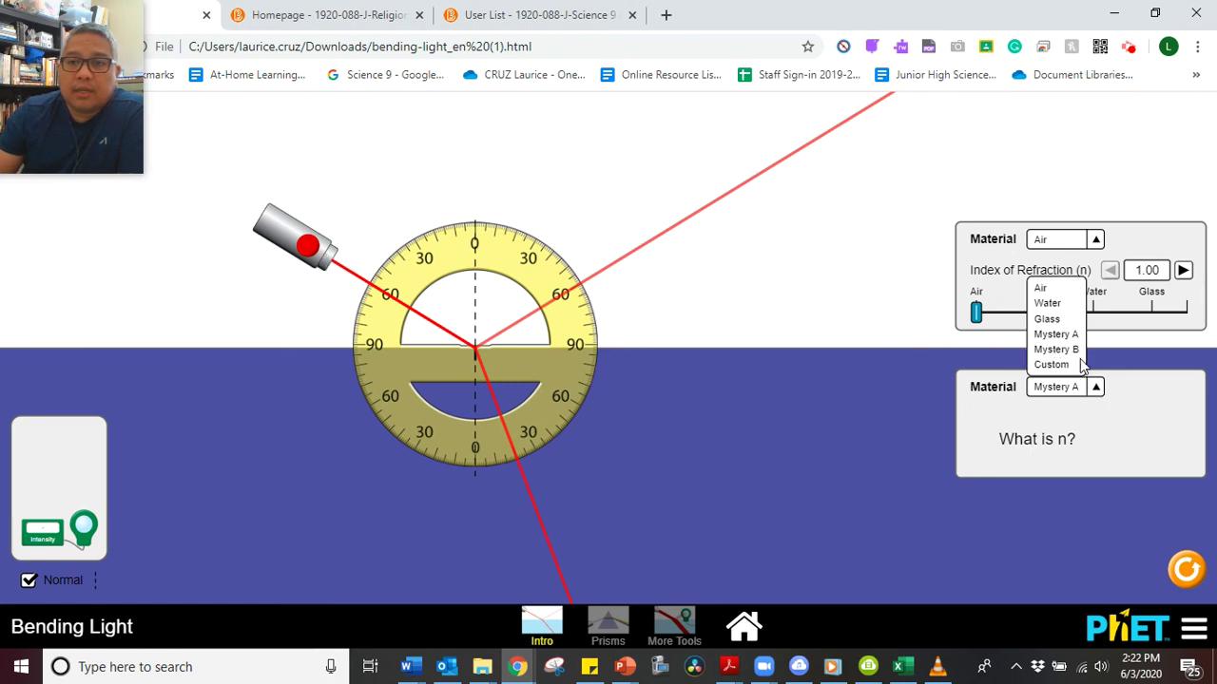
left_click(1062, 350)
left_click_drag(290, 238, 321, 256)
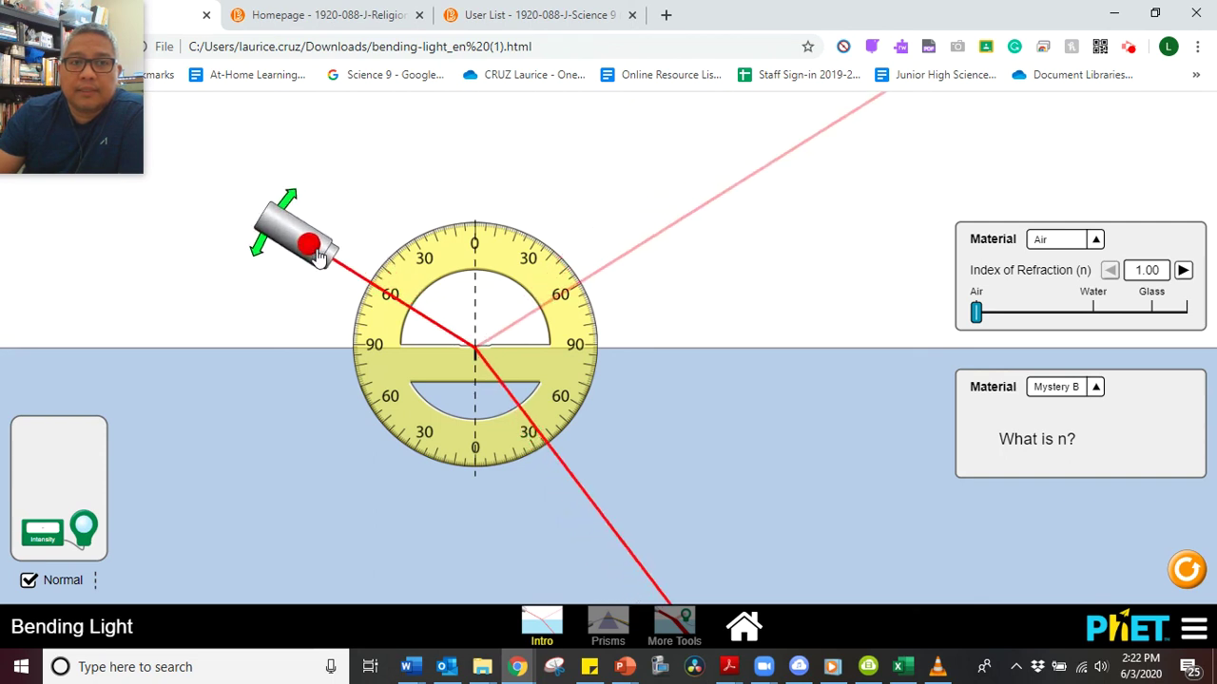